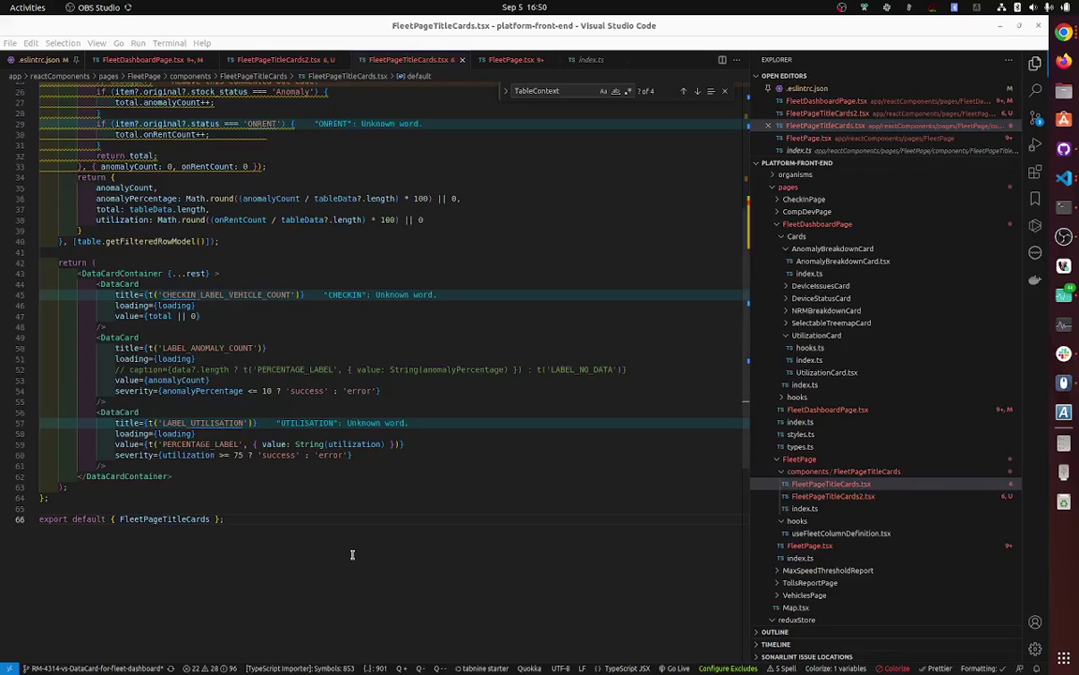
# Step: Edit line 66 to read 'export default FleetPageTitleCards;', removing the braces and extra spaces
pyautogui.moveTo(237, 521); pyautogui.dragTo(29, 523)
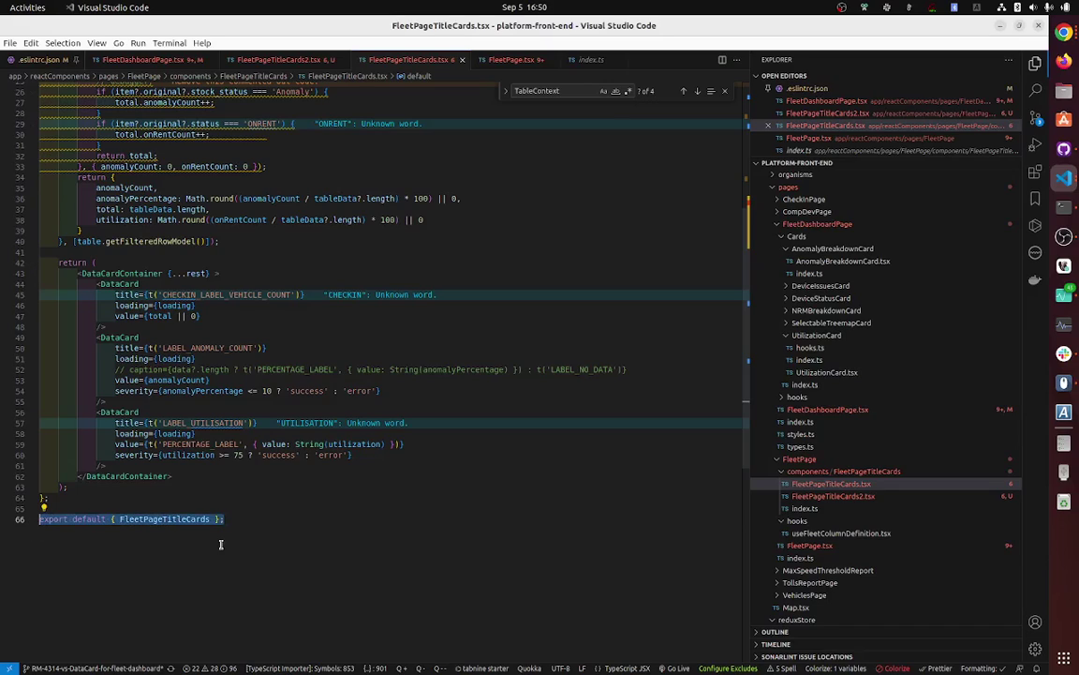
pyautogui.click(221, 544)
pyautogui.press('BackSpace')
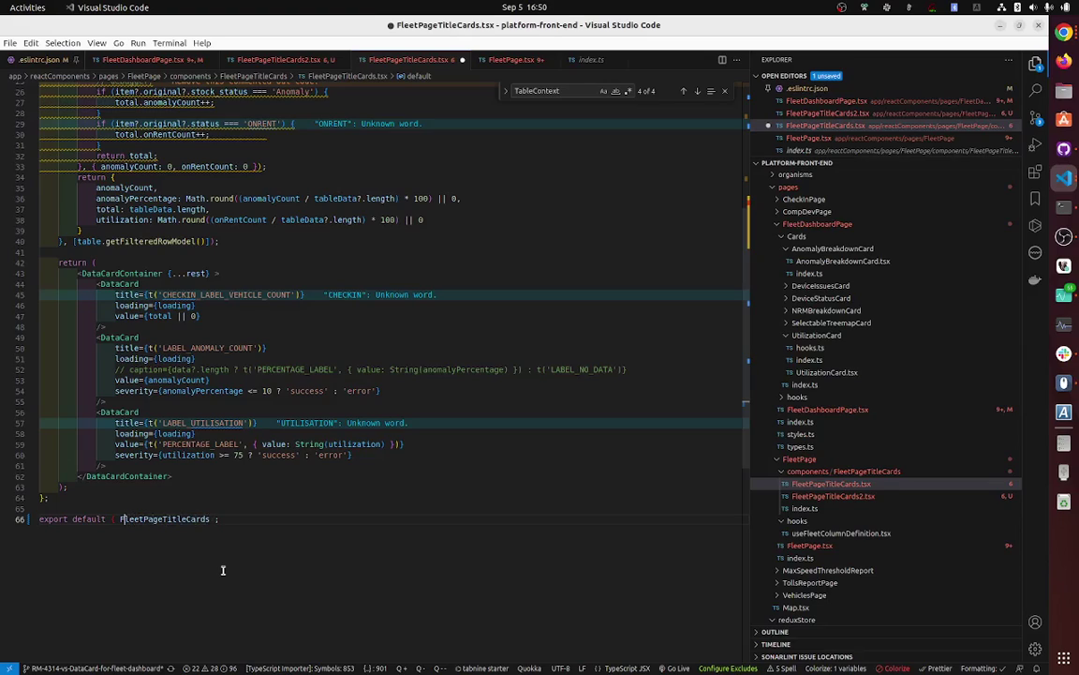
pyautogui.press('BackSpace')
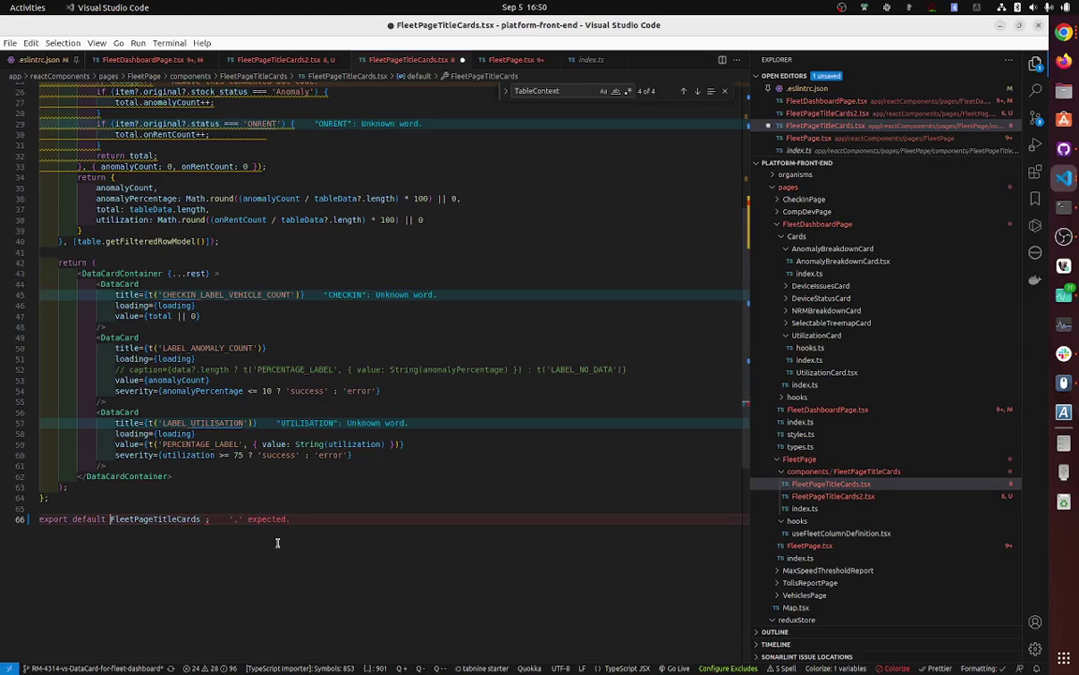
pyautogui.press('Left')
pyautogui.press('Delete')
pyautogui.scroll(10, 195, 375)
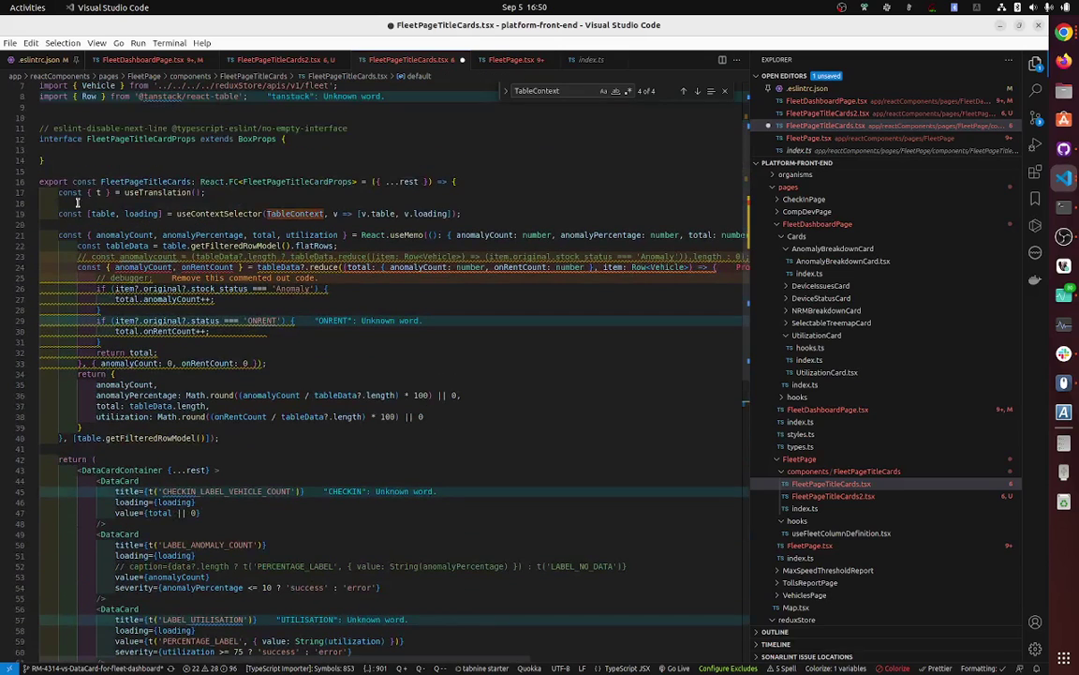
# Step: Delete the named 'export' keyword on line 16, then check FleetDashboardPage.tsx's error
pyautogui.doubleClick(51, 180)
pyautogui.press('Delete')
pyautogui.press('Delete')
pyautogui.scroll(-6, 281, 281)
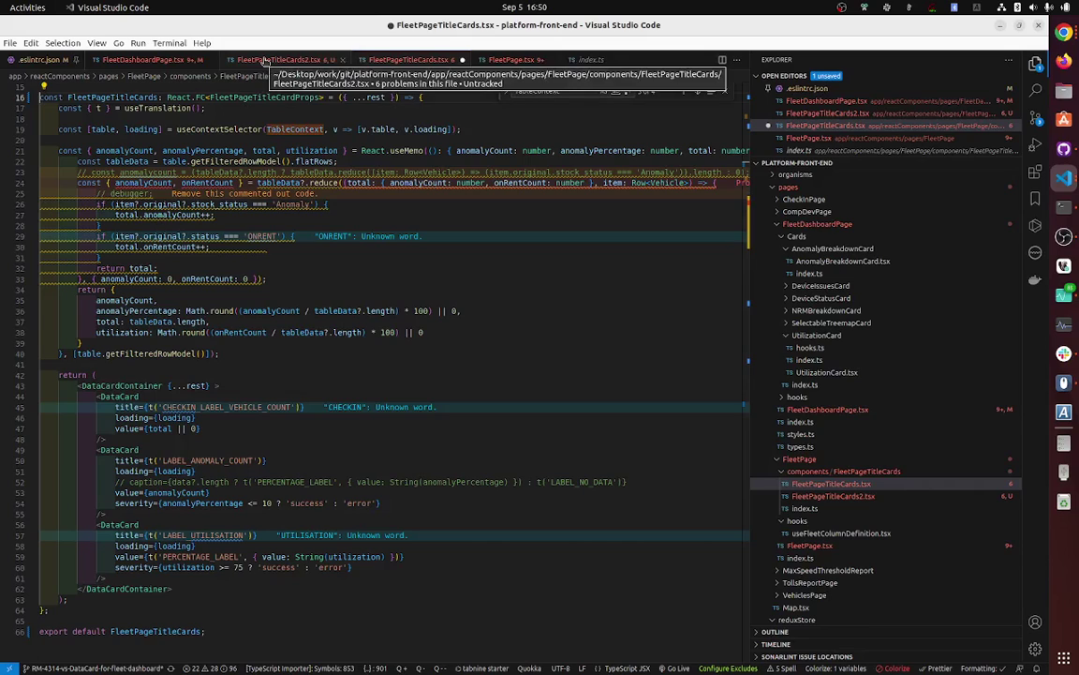
pyautogui.click(272, 60)
pyautogui.click(150, 60)
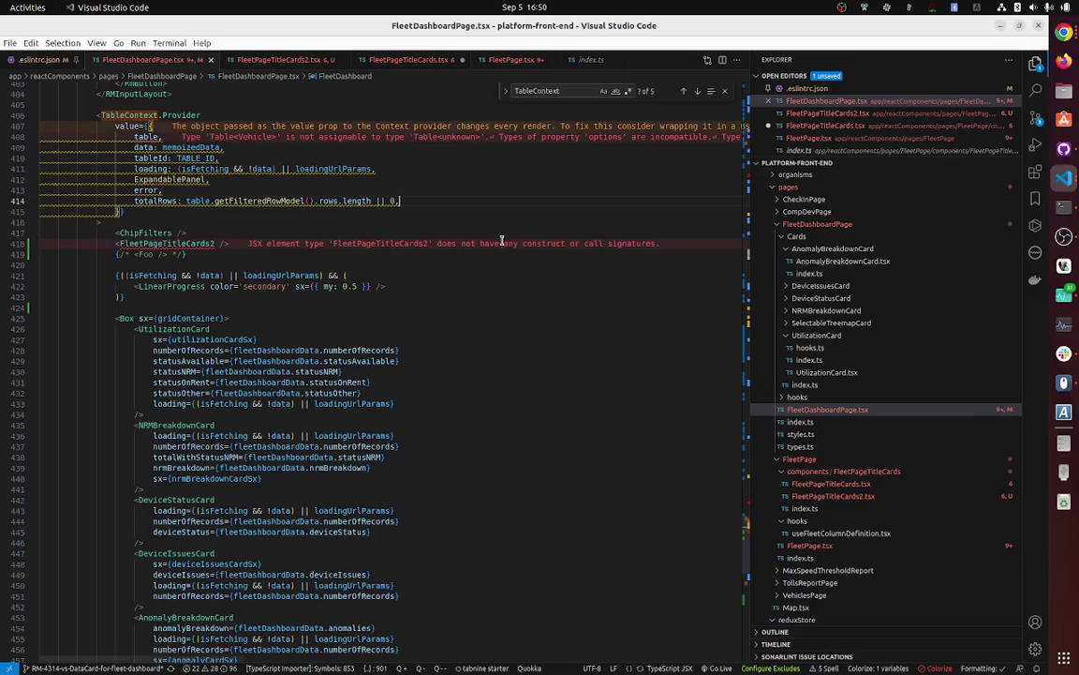
# Step: Save FleetPageTitleCards.tsx and re-examine the FleetPageTitleCards2 element on line 418
pyautogui.click(409, 60)
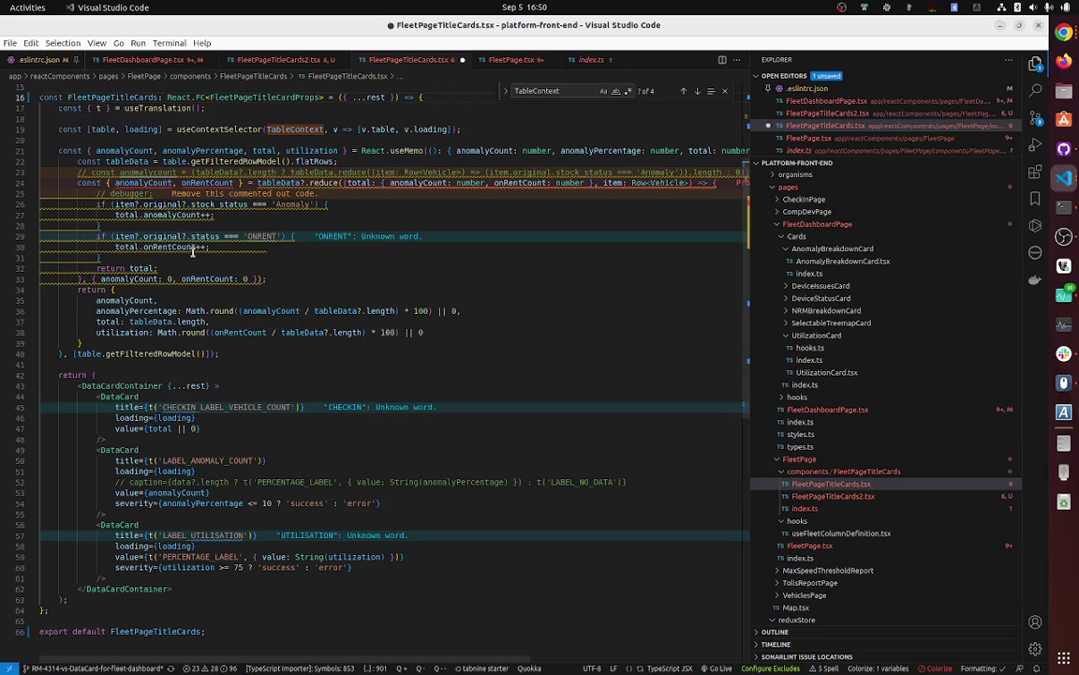
pyautogui.hotkey('ctrl', 's')
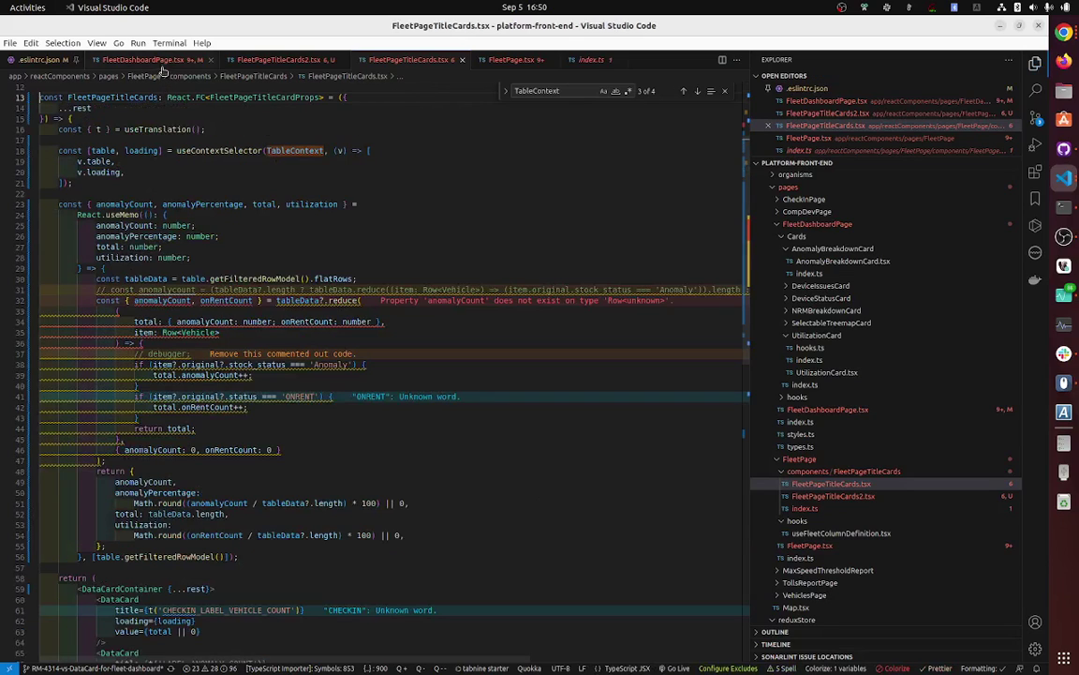
pyautogui.click(147, 60)
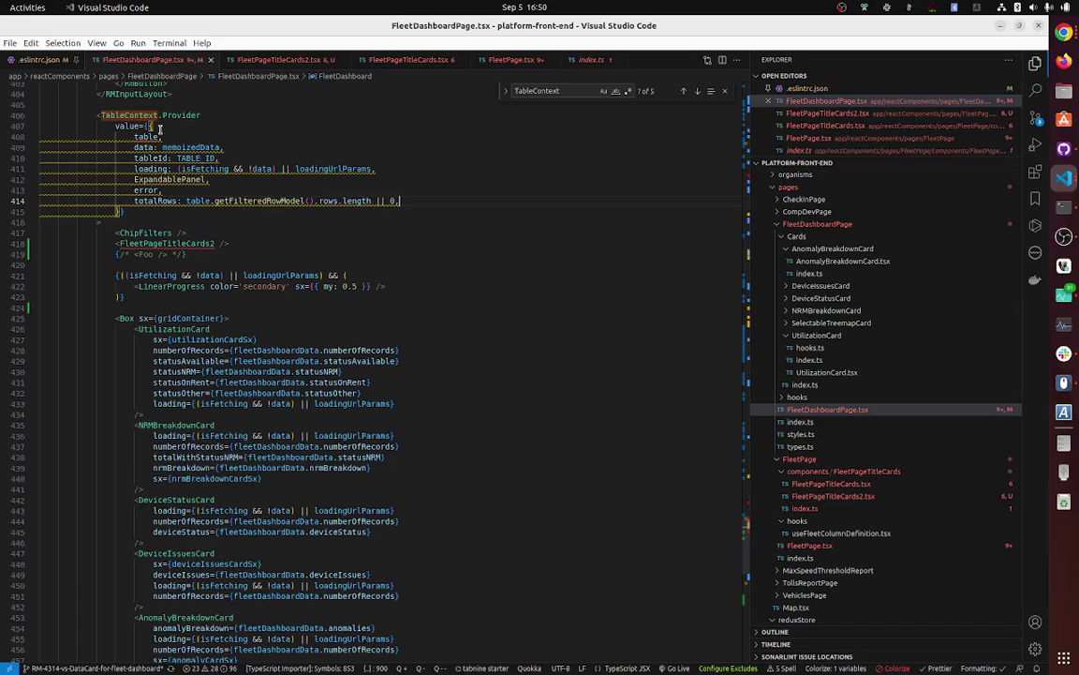
pyautogui.doubleClick(166, 244)
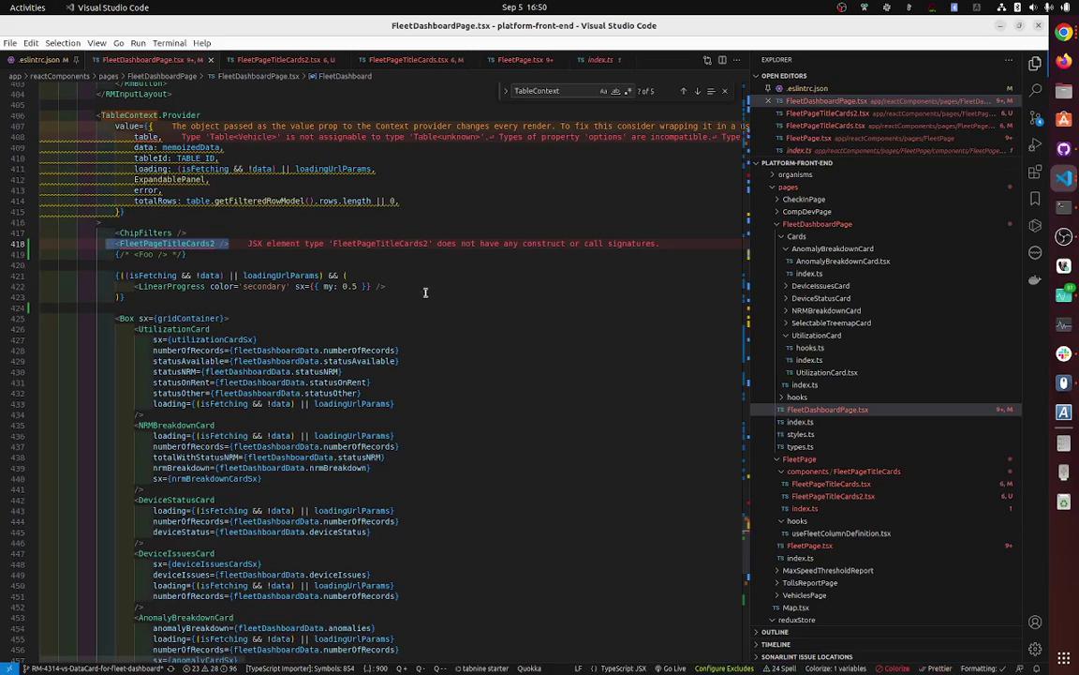
# Step: Remove the named 'export' keyword from line 13 of FleetPageTitleCards2.tsx
pyautogui.click(276, 59)
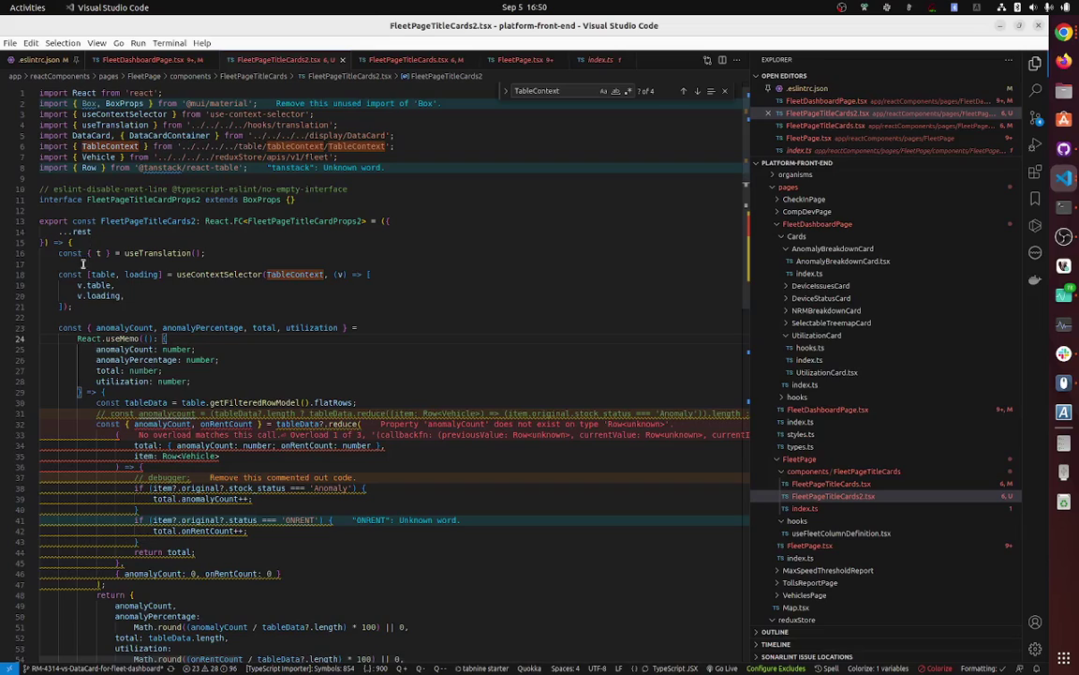
pyautogui.doubleClick(55, 221)
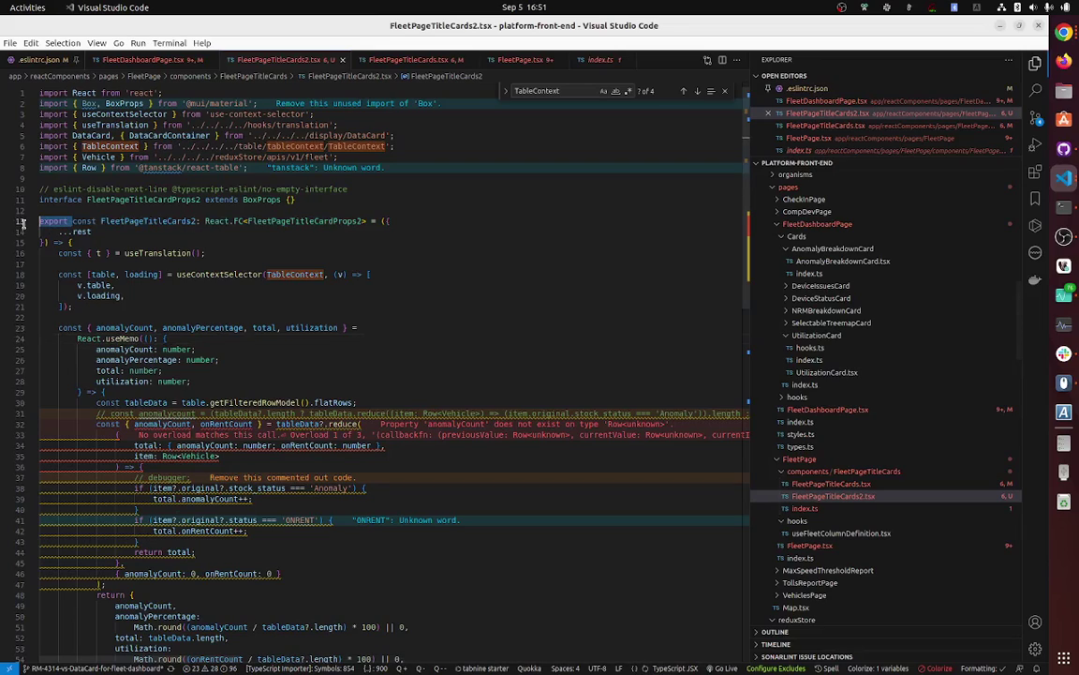
pyautogui.press('BackSpace')
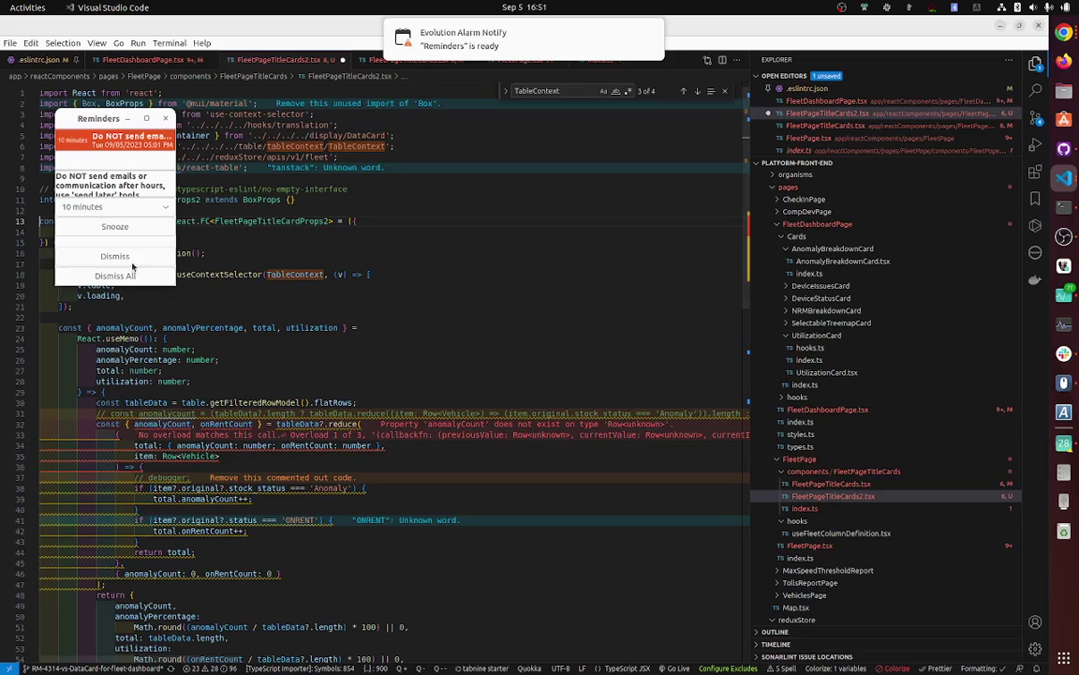
pyautogui.click(114, 255)
pyautogui.scroll(-6, 281, 375)
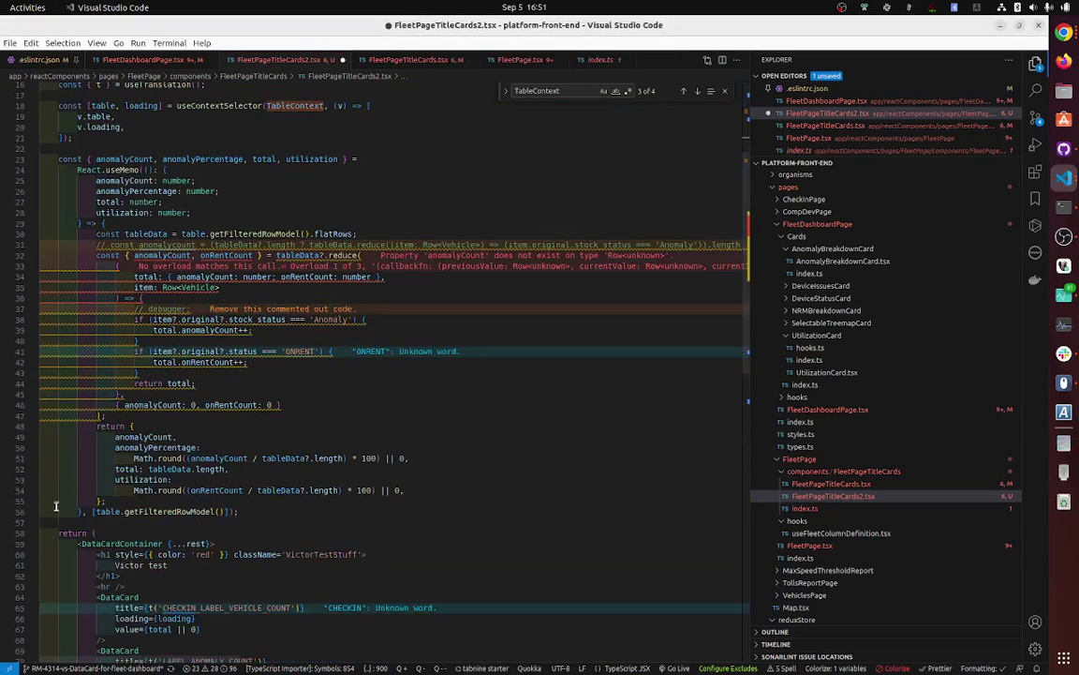
pyautogui.scroll(-9, 175, 563)
# Step: Change the last line to 'export default FleetPageTitleCards2;' and save
pyautogui.click(228, 551)
pyautogui.press('BackSpace')
pyautogui.press('BackSpace')
pyautogui.press('BackSpace')
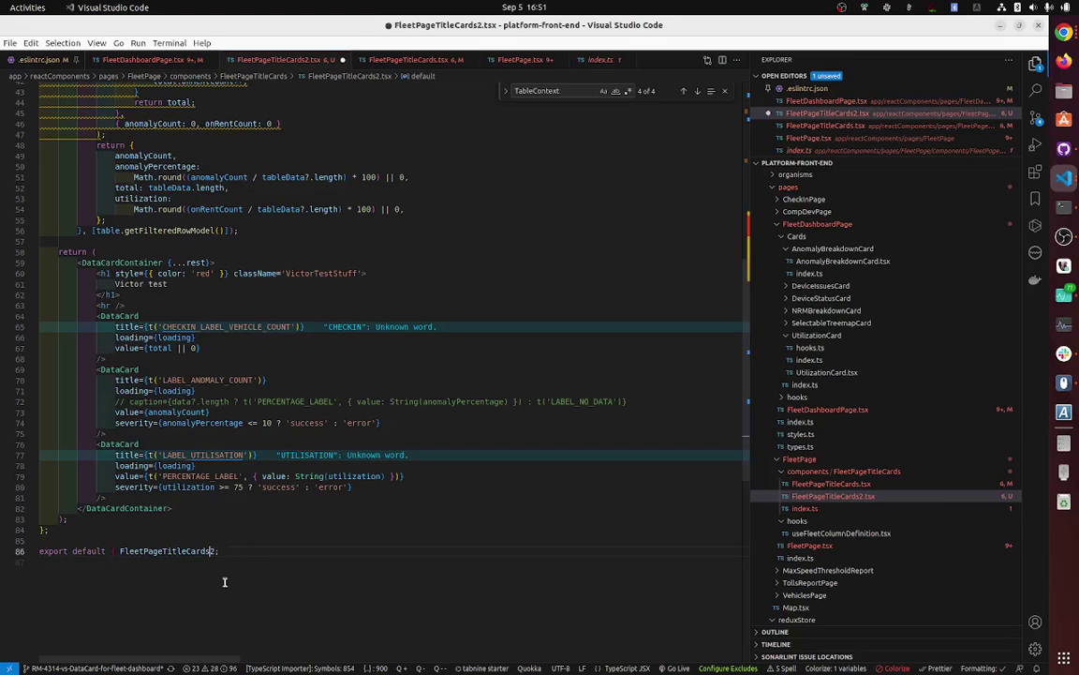
pyautogui.press('BackSpace')
pyautogui.press('BackSpace')
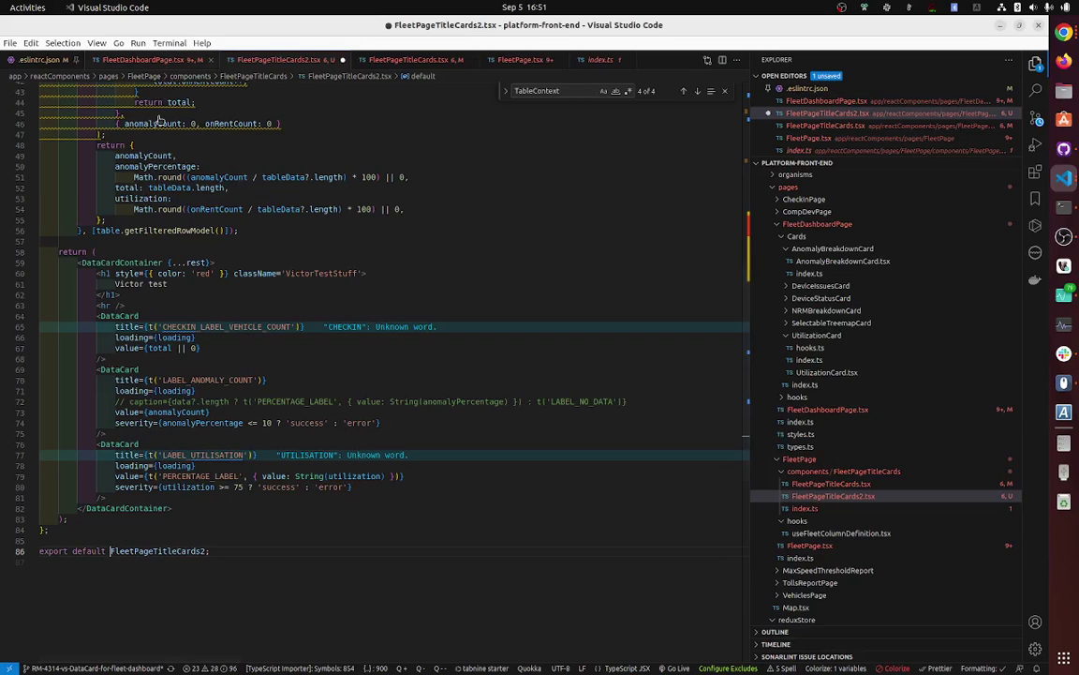
pyautogui.click(164, 59)
pyautogui.hotkey('ctrl', 's')
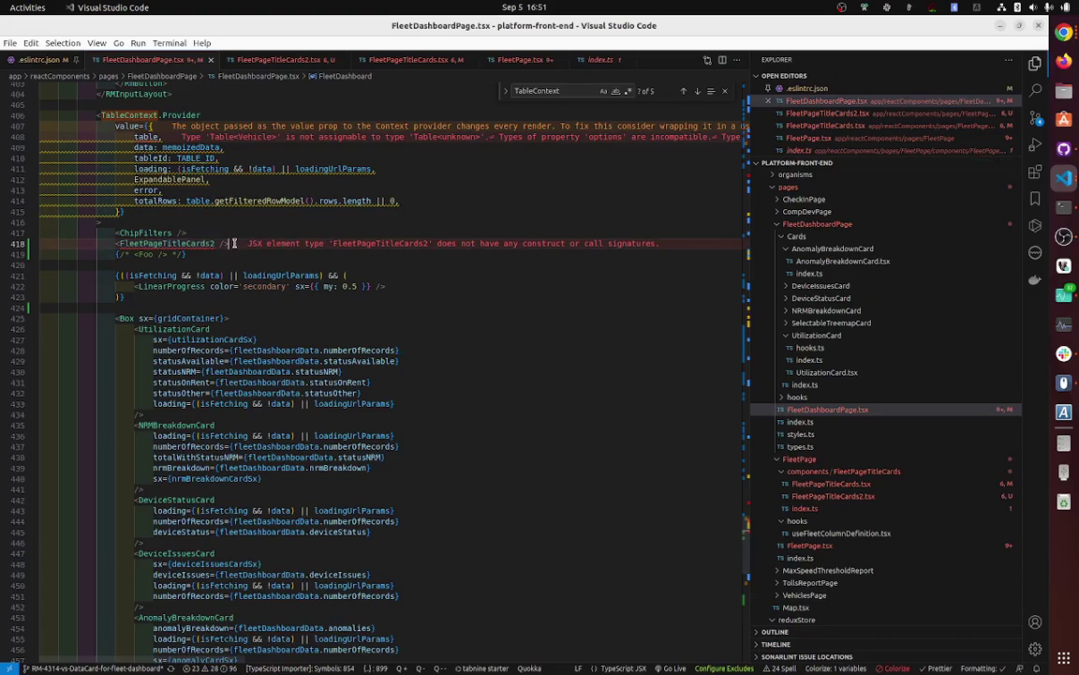
# Step: Confirm line 418's FleetPageTitleCards2 error is gone, then return to FleetPageTitleCards2.tsx
pyautogui.moveTo(229, 243); pyautogui.dragTo(115, 242)
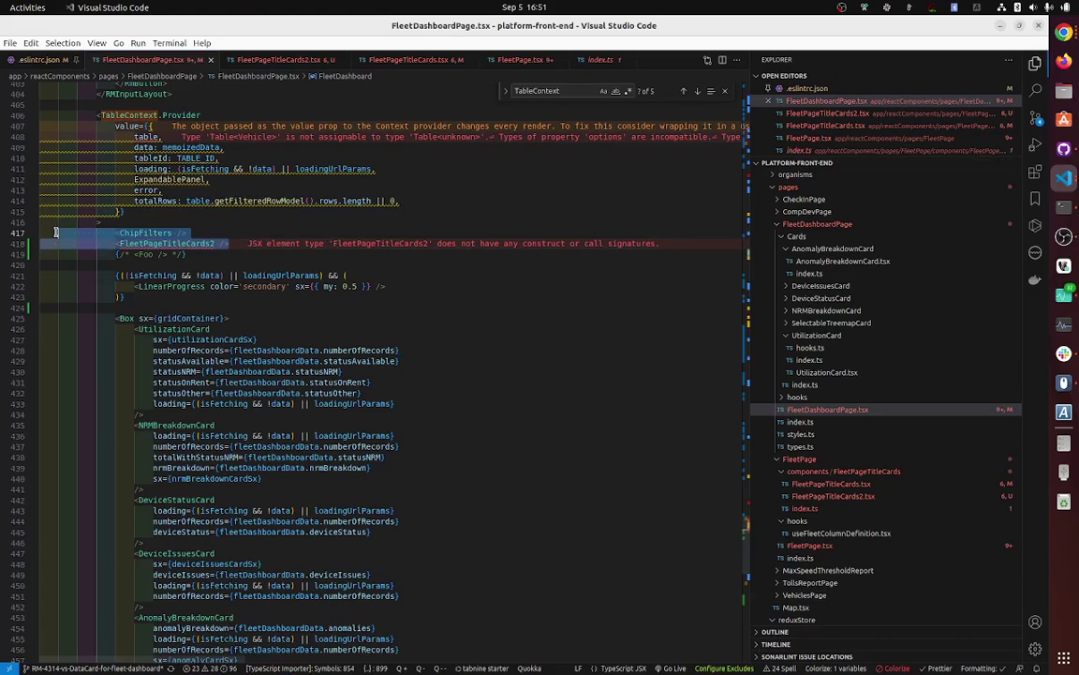
pyautogui.click(310, 243)
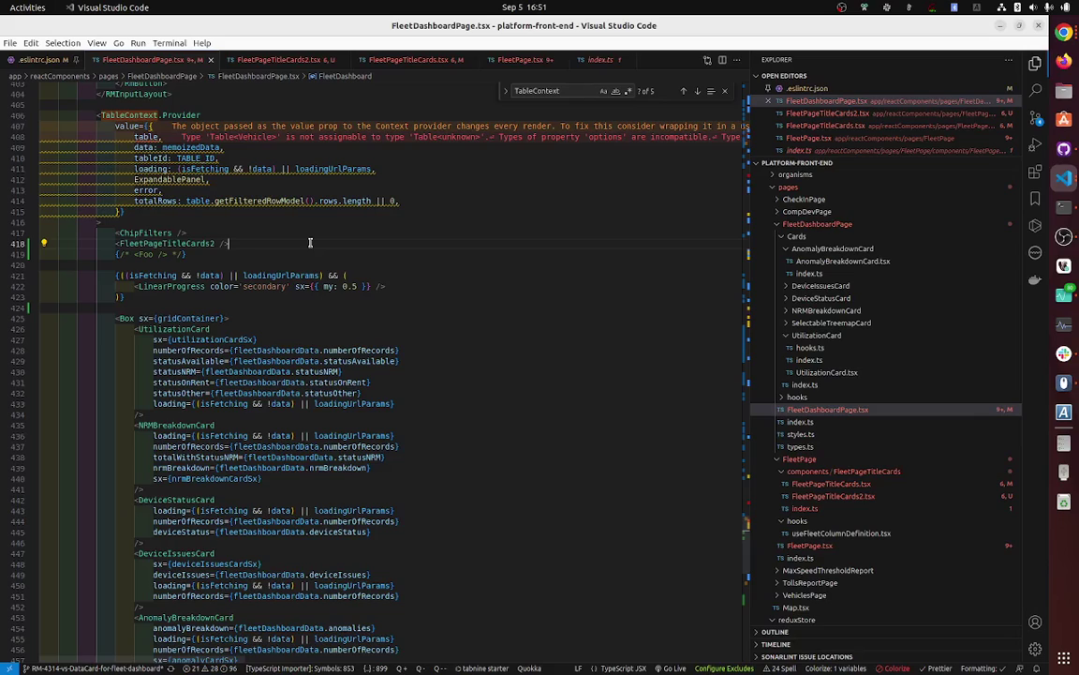
pyautogui.click(281, 59)
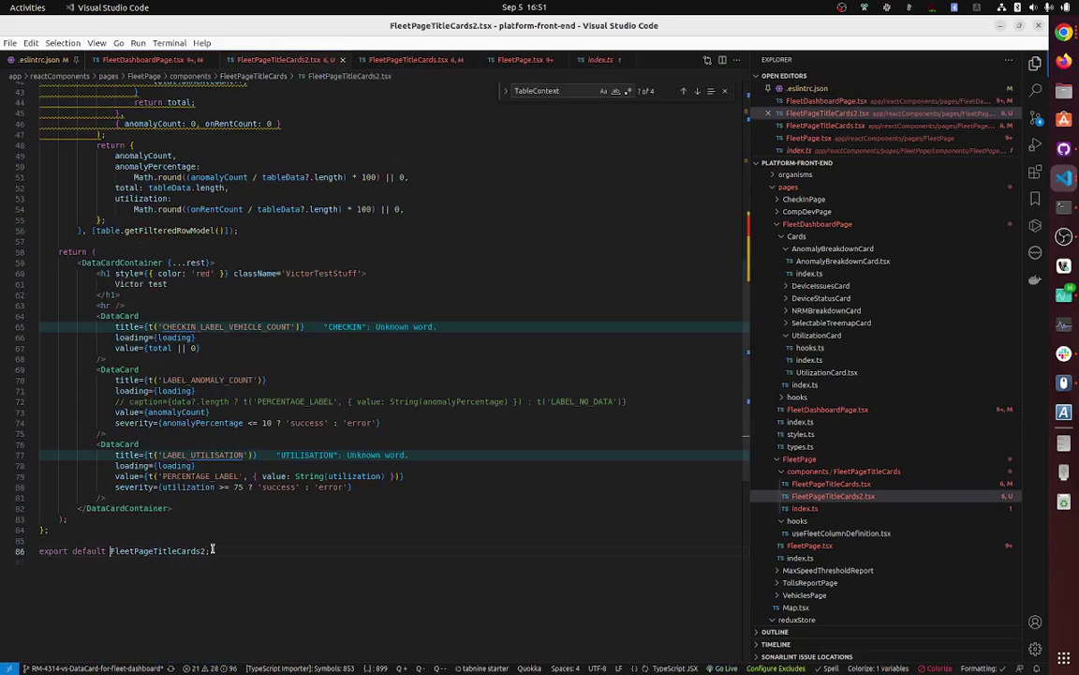